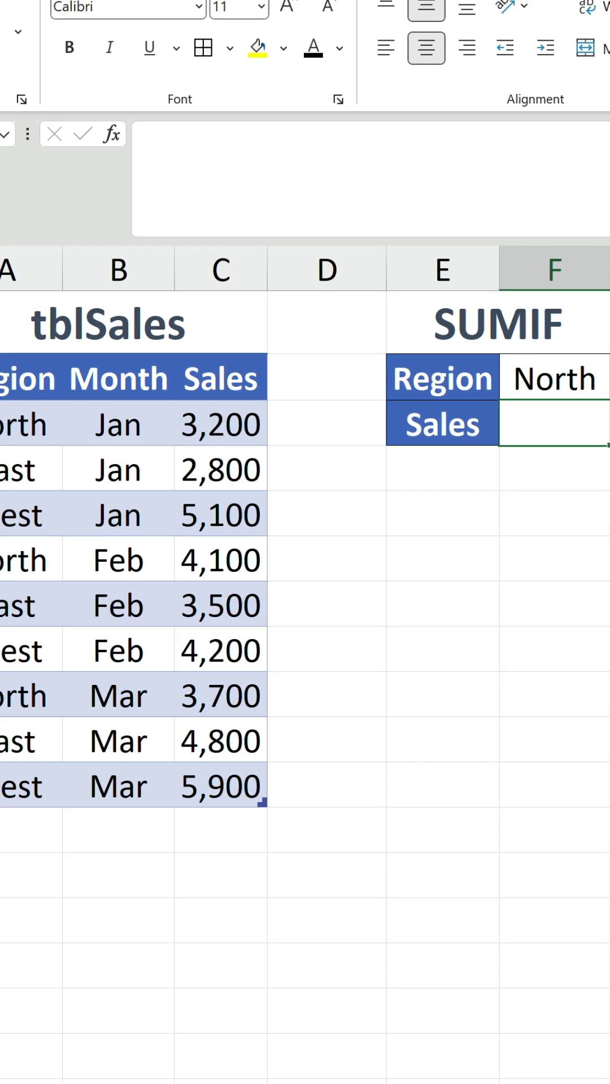
pyautogui.write('=SUMIF(')
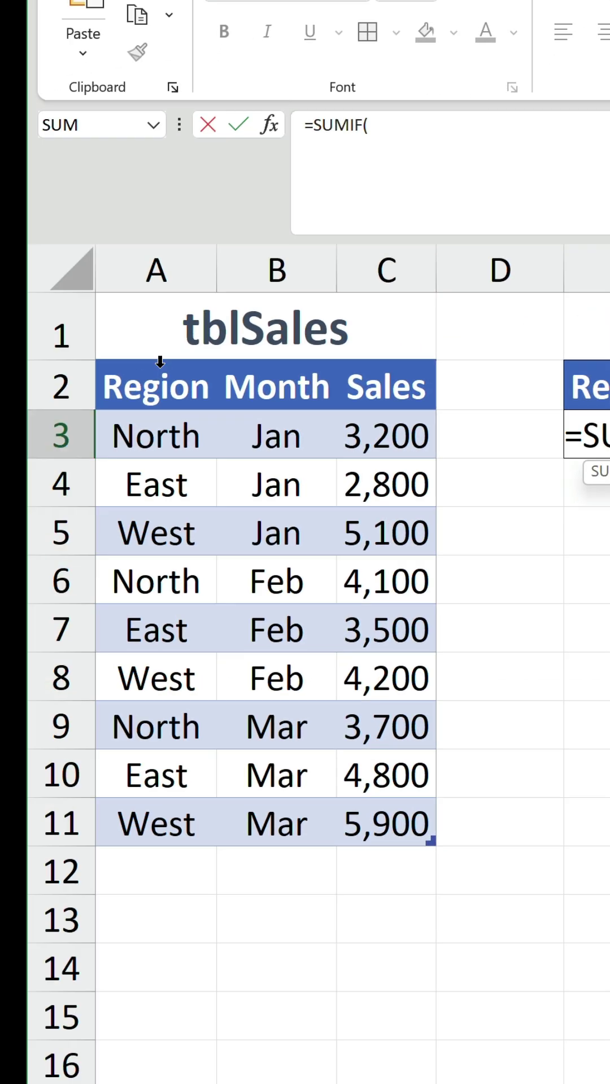
# Enter =SUMIF(tblSales[Region],F2,tblSales[Sales]) in F3, returning 11,000 for North
pyautogui.moveTo(156, 435); pyautogui.dragTo(156, 825)
pyautogui.write(',')
pyautogui.click(351, 398)
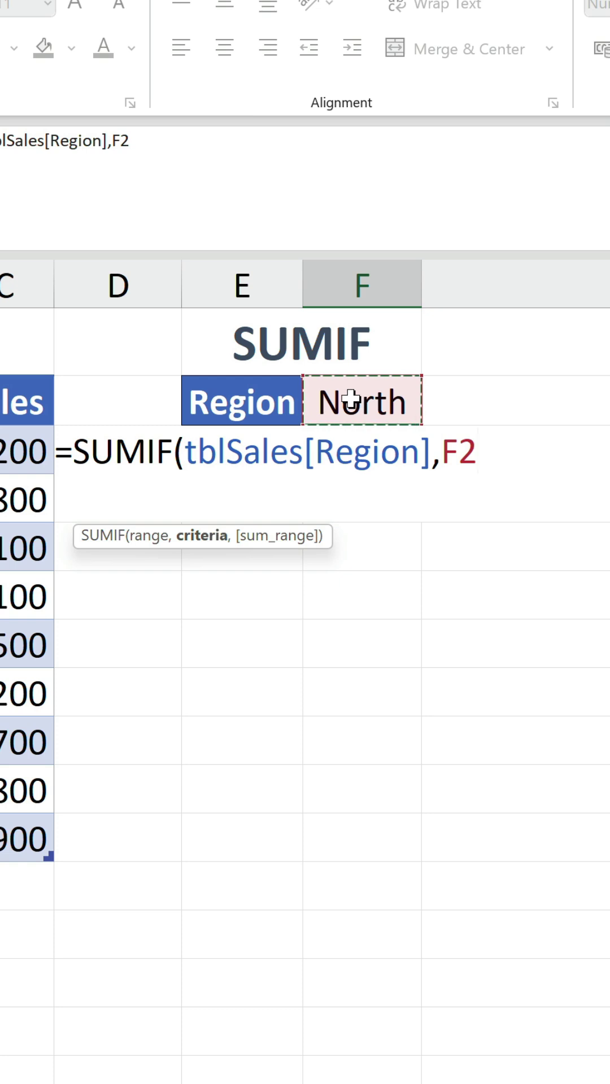
pyautogui.write(',')
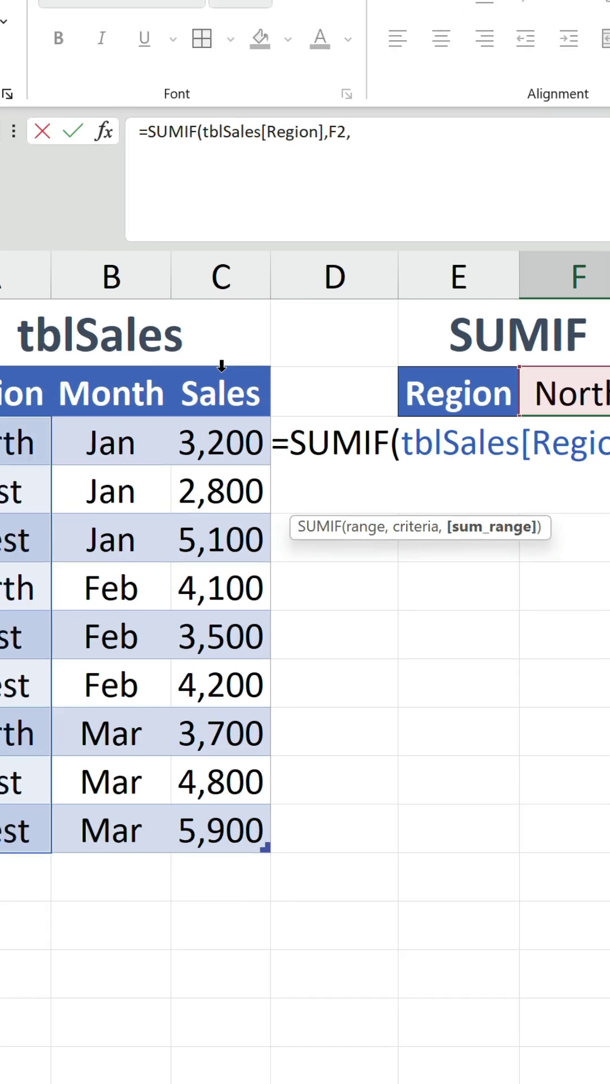
pyautogui.click(300, 365)
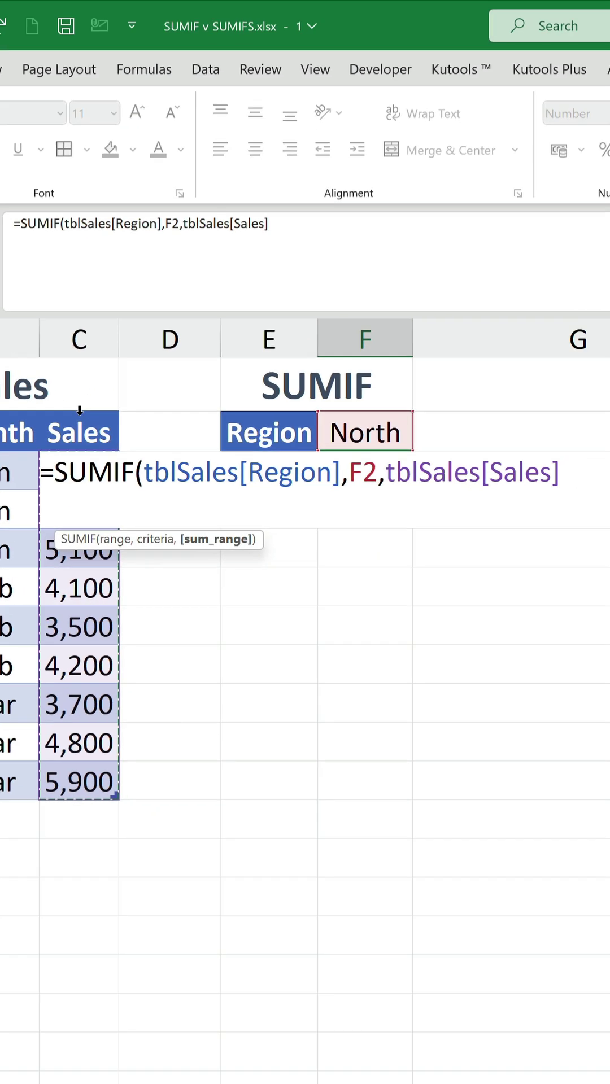
pyautogui.press('Return')
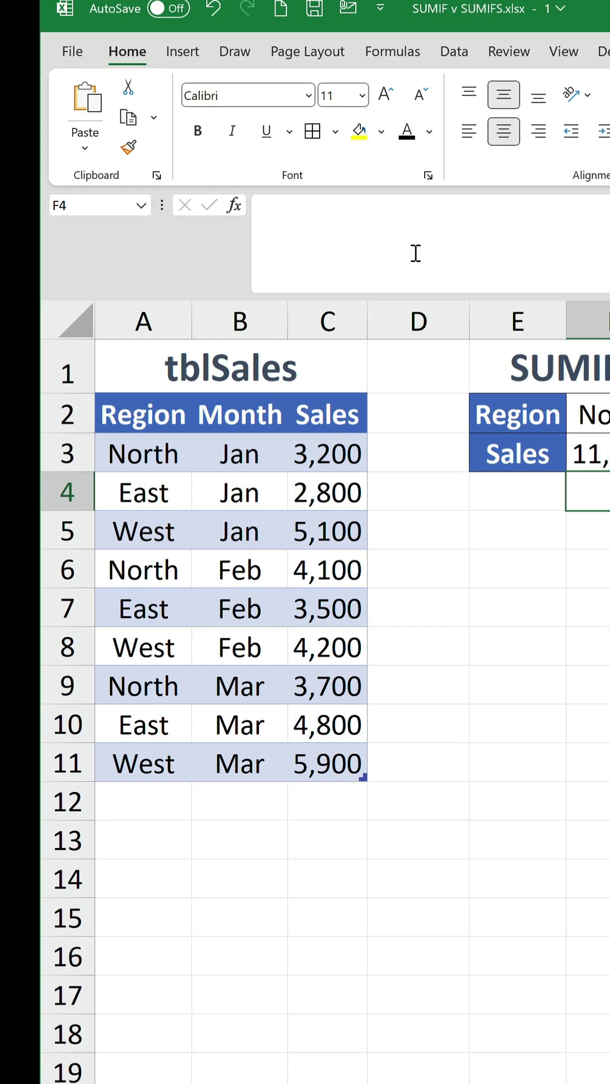
# Return to F3 to view its SUMIF formula for copying
pyautogui.press('Up')
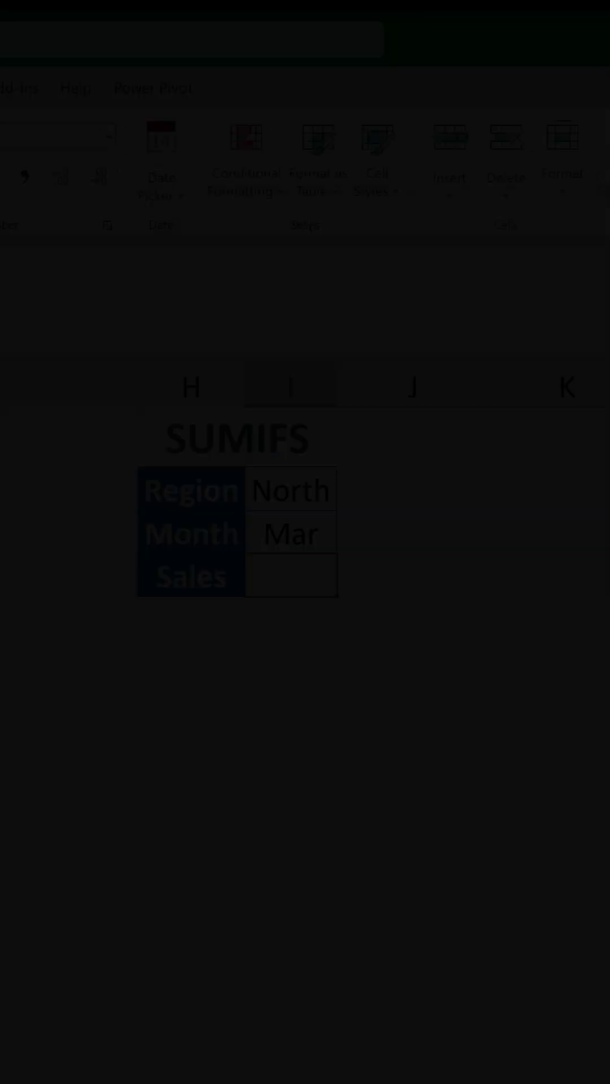
pyautogui.write('=SUMIF')
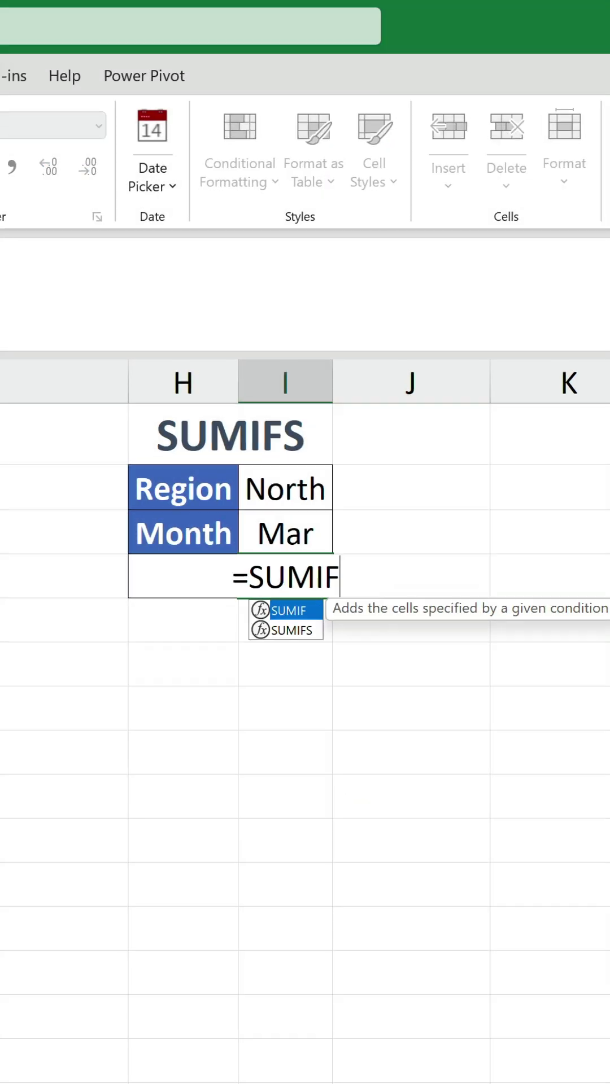
pyautogui.write('S(')
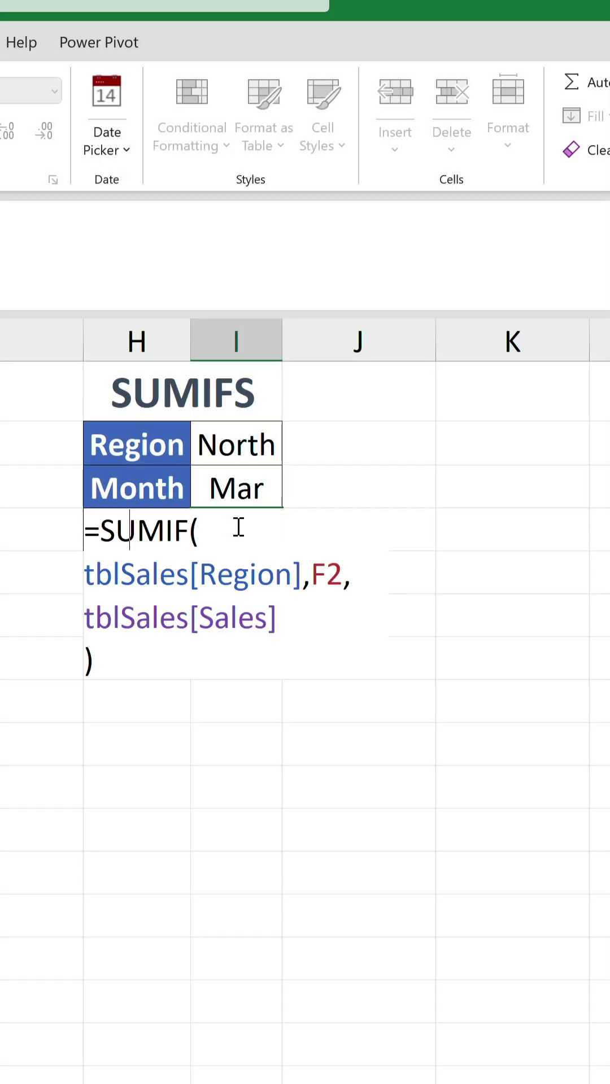
# Move tblSales[Sales] to the first argument and replace the F2 criterion with I2
pyautogui.click(195, 531)
pyautogui.write('S')
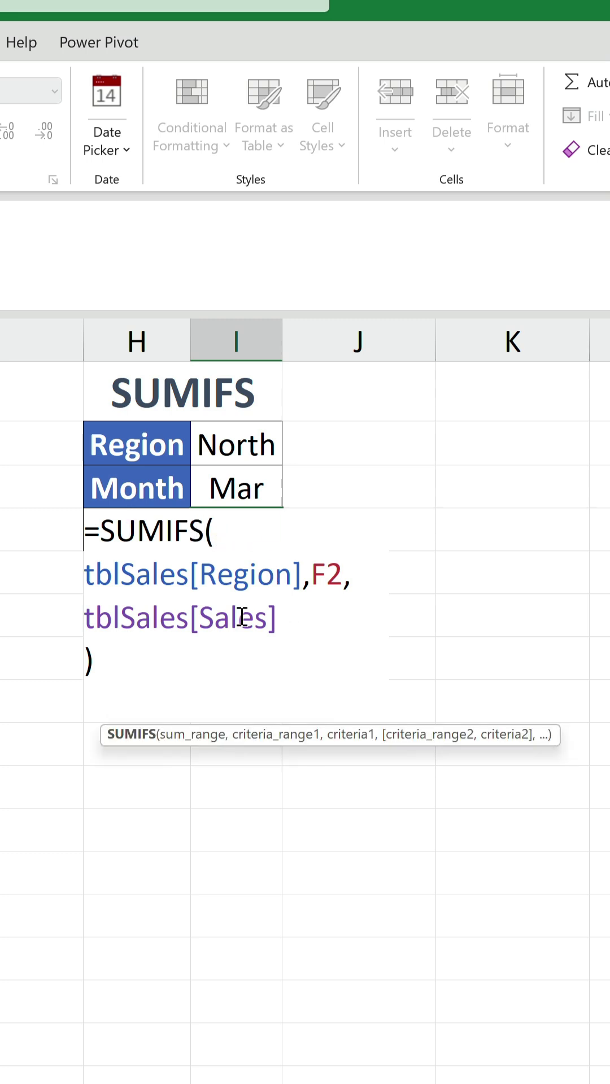
pyautogui.doubleClick(239, 619)
pyautogui.hotkey('ctrl', 'x')
pyautogui.hotkey('ctrl', 'v')
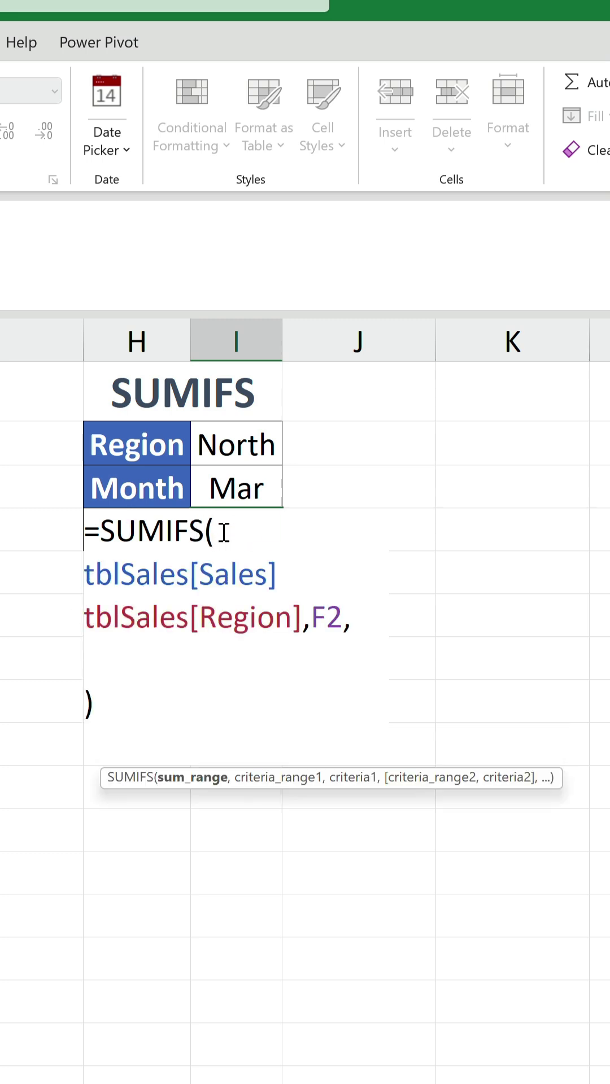
pyautogui.write(',')
pyautogui.doubleClick(330, 618)
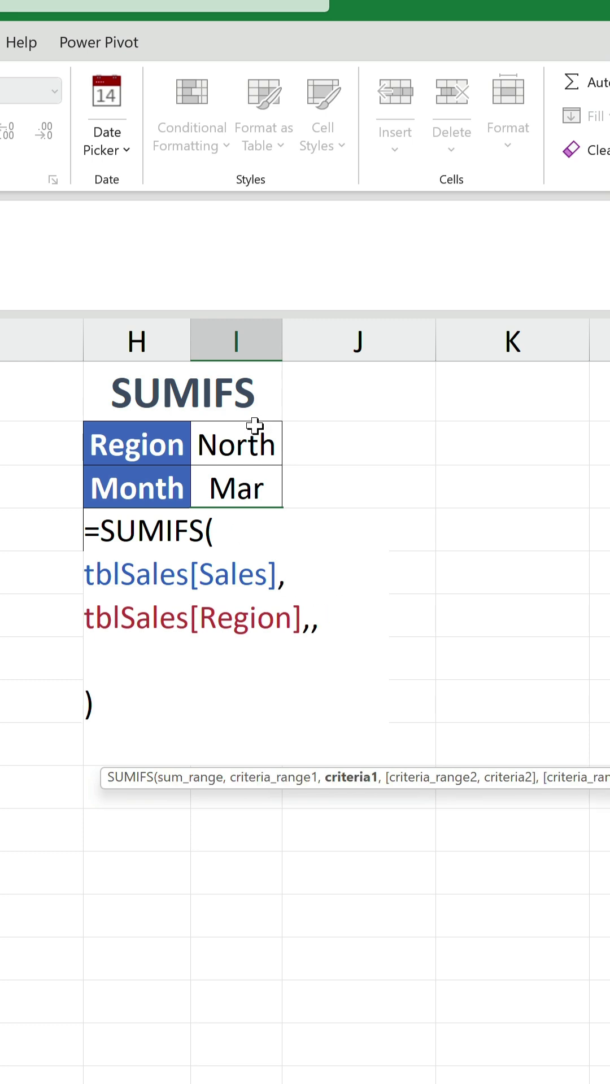
pyautogui.click(252, 441)
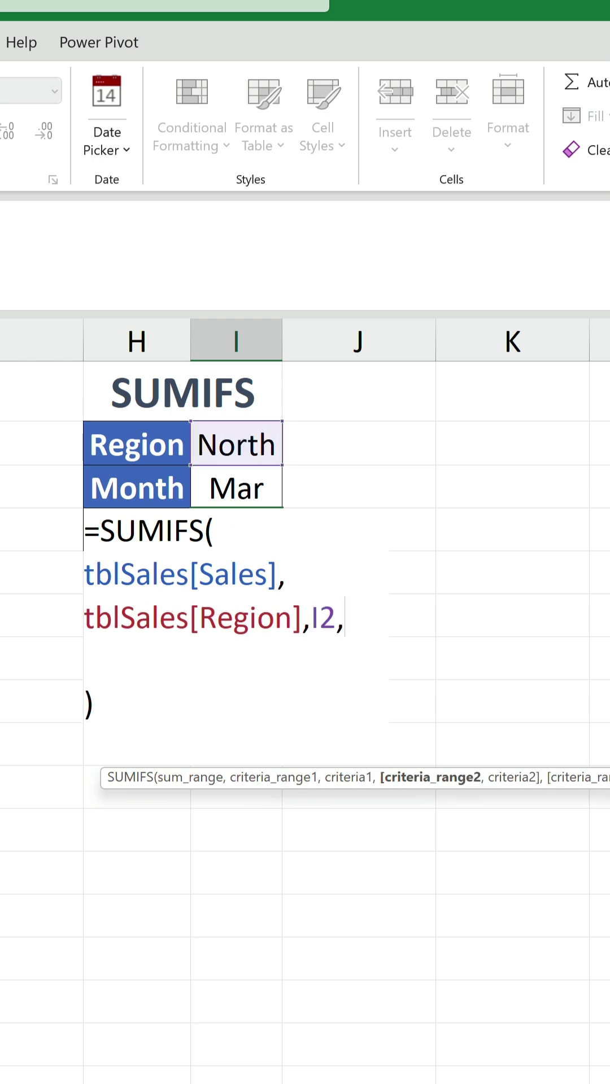
pyautogui.write('tblSales[Month],')
# Add Mar in I3 as the month criterion on its own line, returning 3,700
pyautogui.click(244, 489)
pyautogui.click(145, 619)
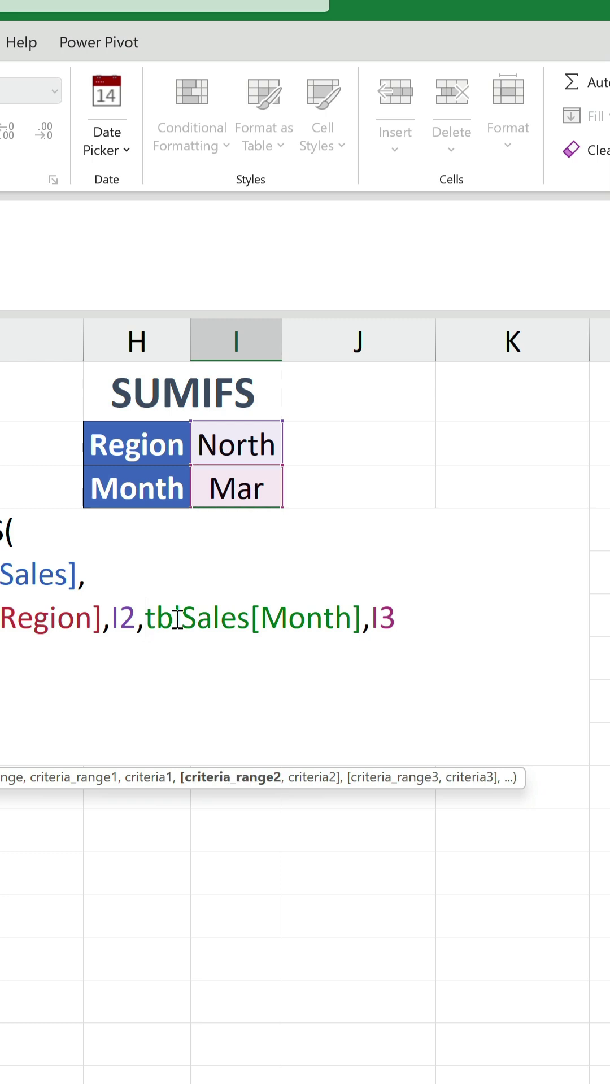
pyautogui.hotkey('alt', 'Return')
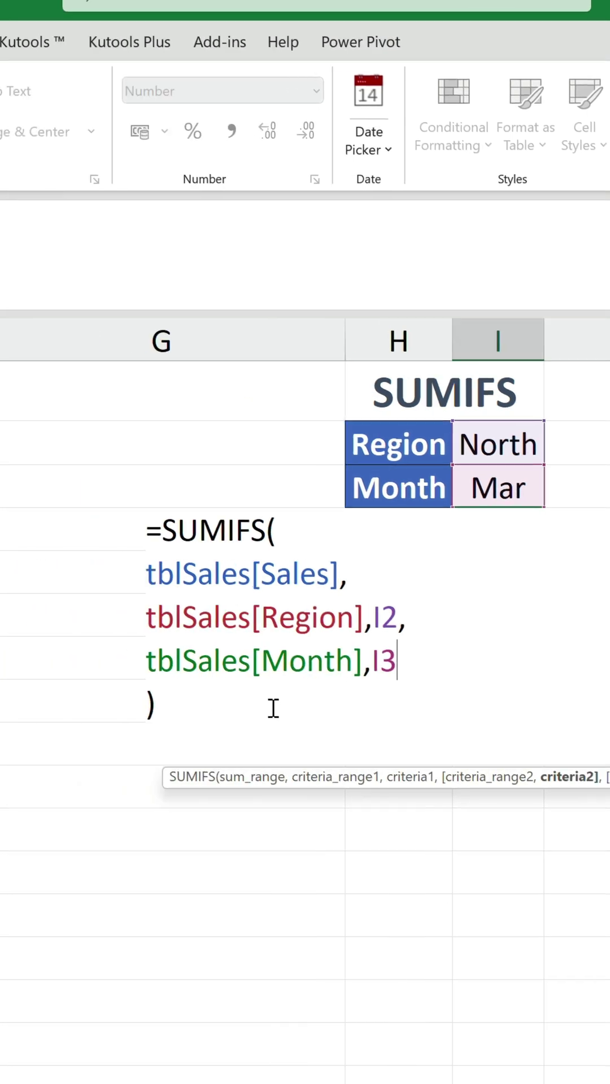
pyautogui.press('Return')
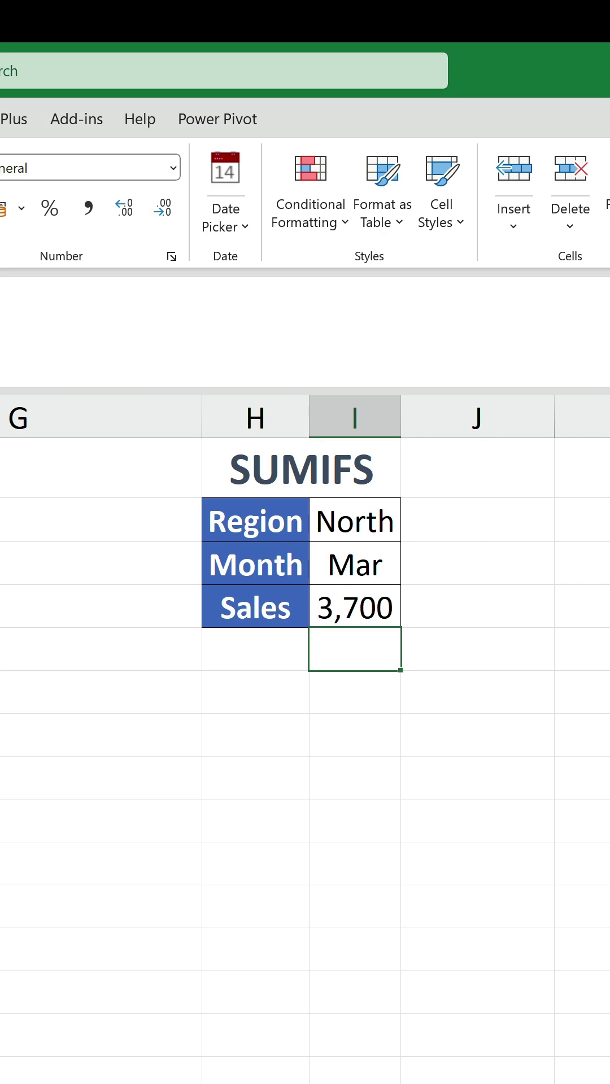